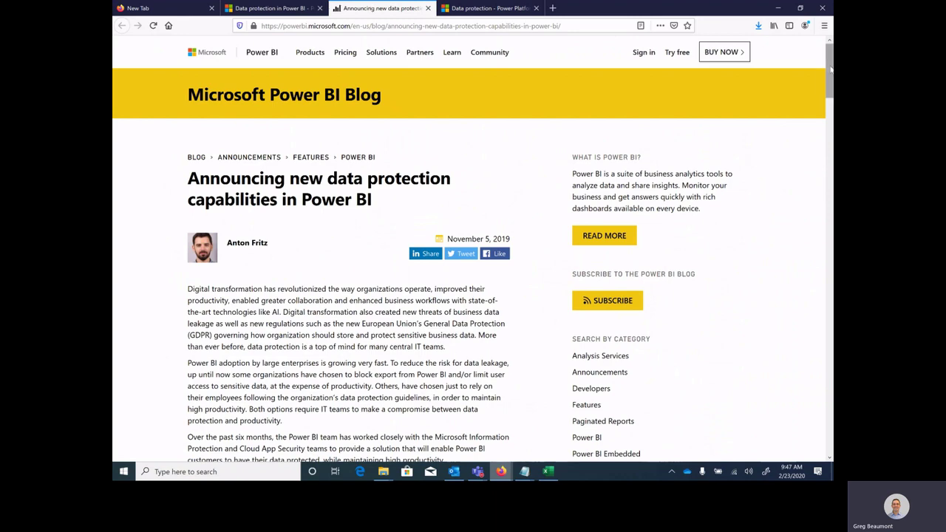
# Read the Power BI blog article on new data protection capabilities through the section on sensitivity labels
pyautogui.scroll(-2, 830, 74)
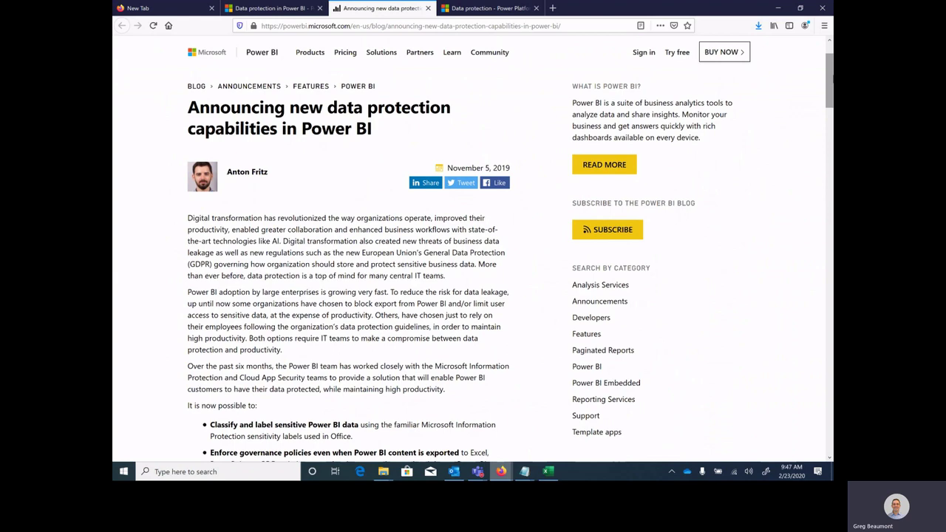
pyautogui.scroll(-3, 830, 74)
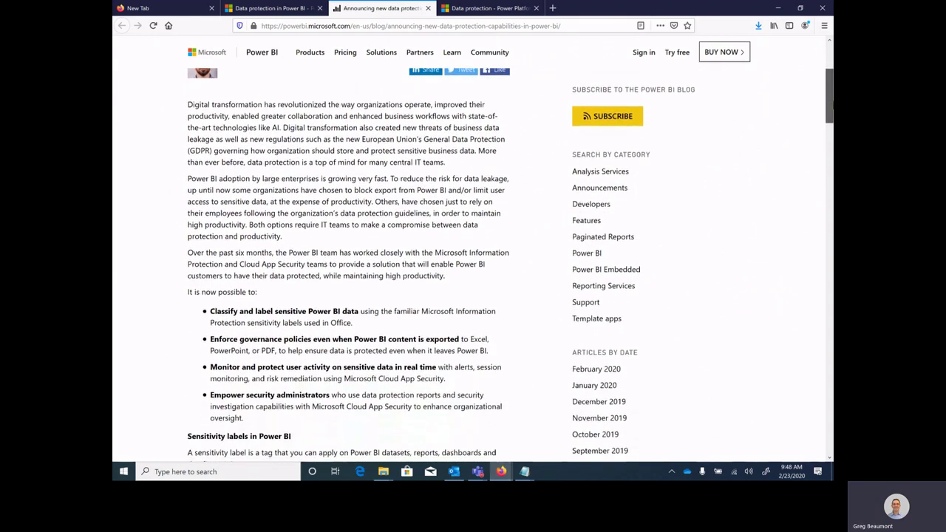
pyautogui.scroll(-4, 830, 104)
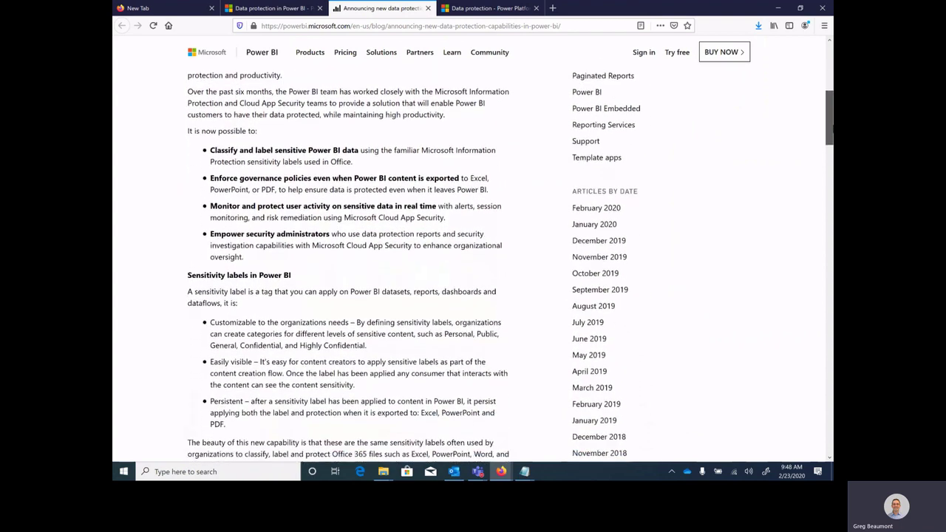
pyautogui.scroll(-3, 830, 129)
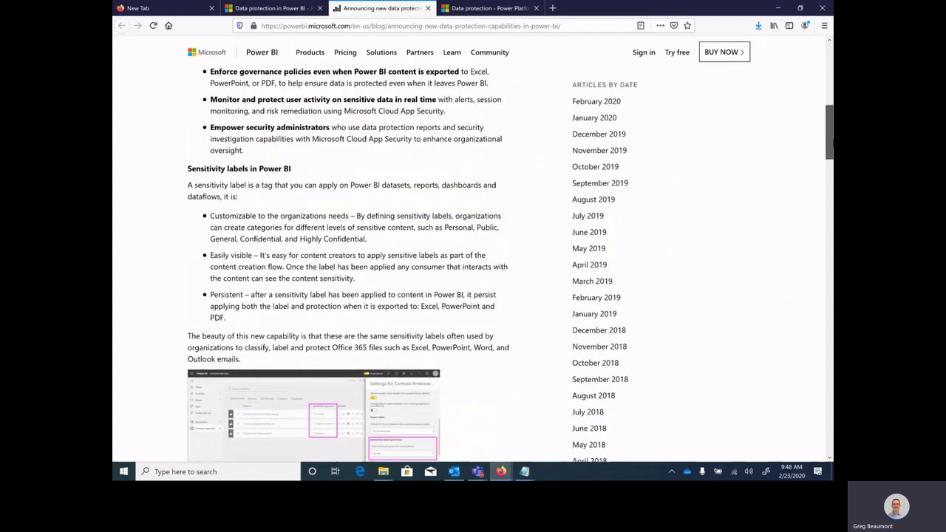
pyautogui.scroll(-4, 831, 148)
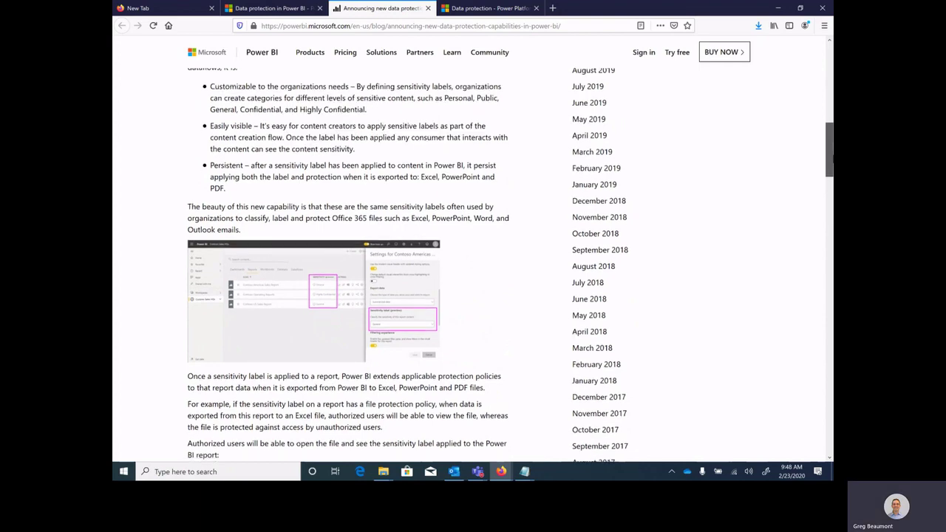
pyautogui.scroll(-1, 510, 266)
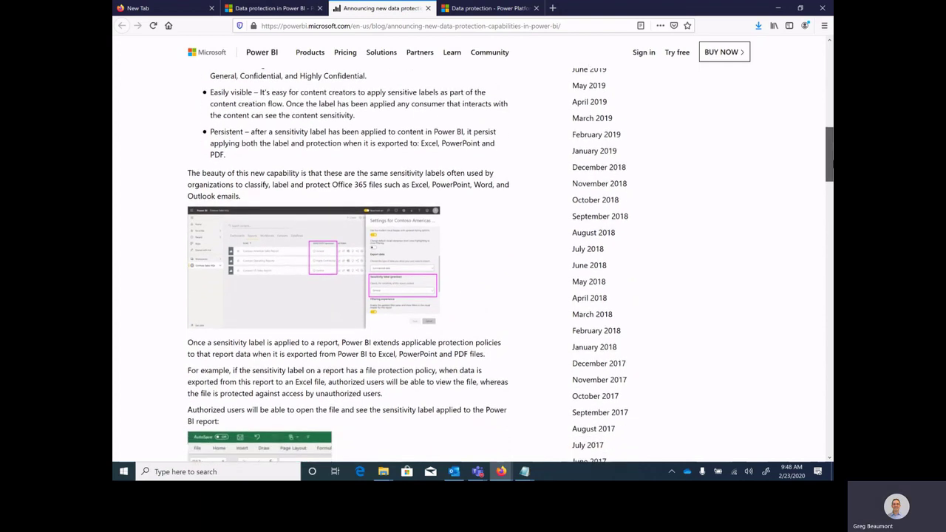
pyautogui.scroll(-1, 407, 266)
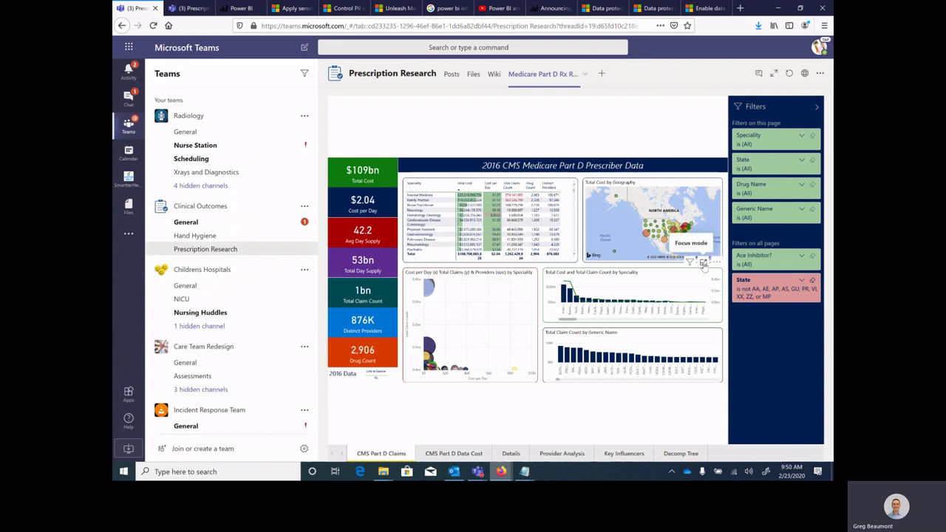
# Export the summarized data of the total cost and total claim count by speciality chart as .xlsx and open it in Excel
pyautogui.click(704, 264)
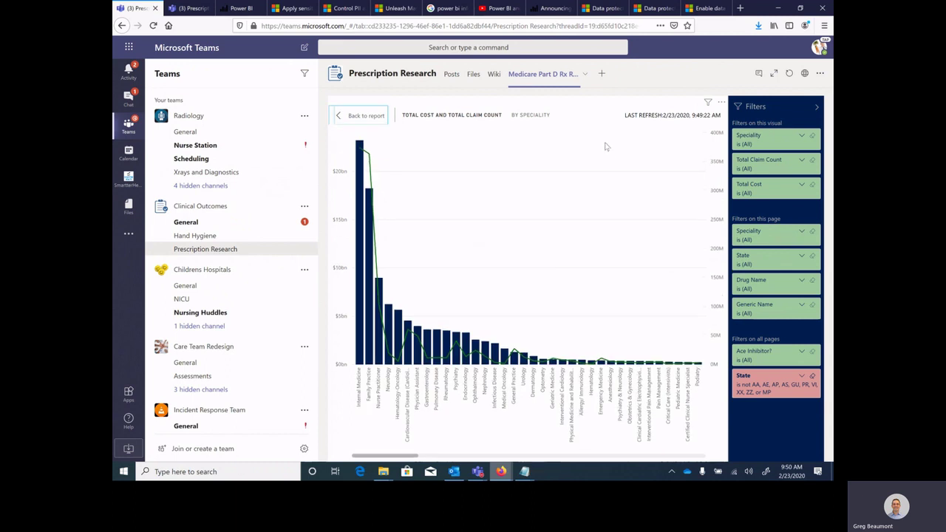
pyautogui.click(722, 102)
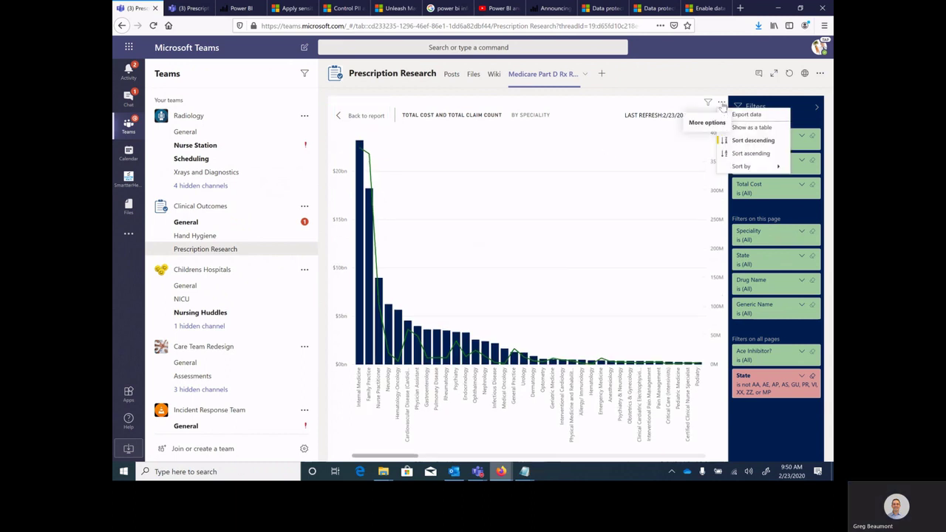
pyautogui.click(747, 117)
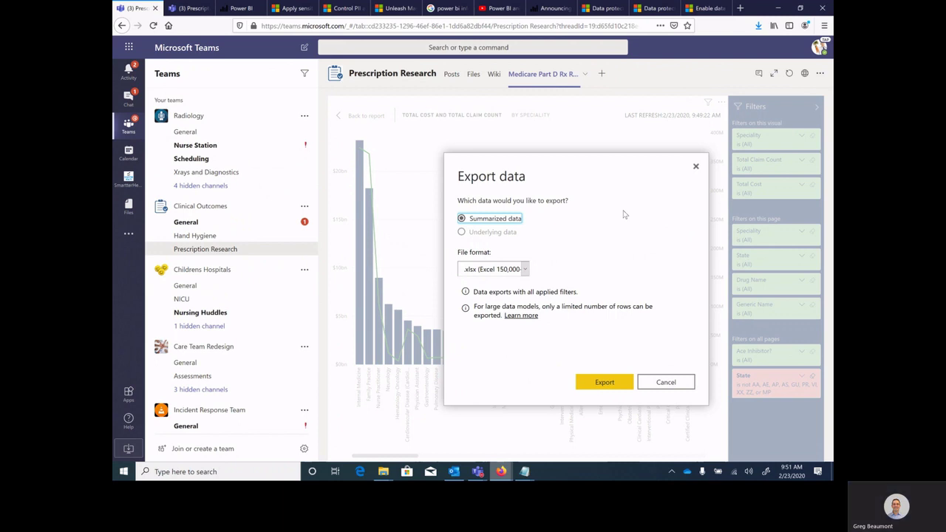
pyautogui.click(603, 382)
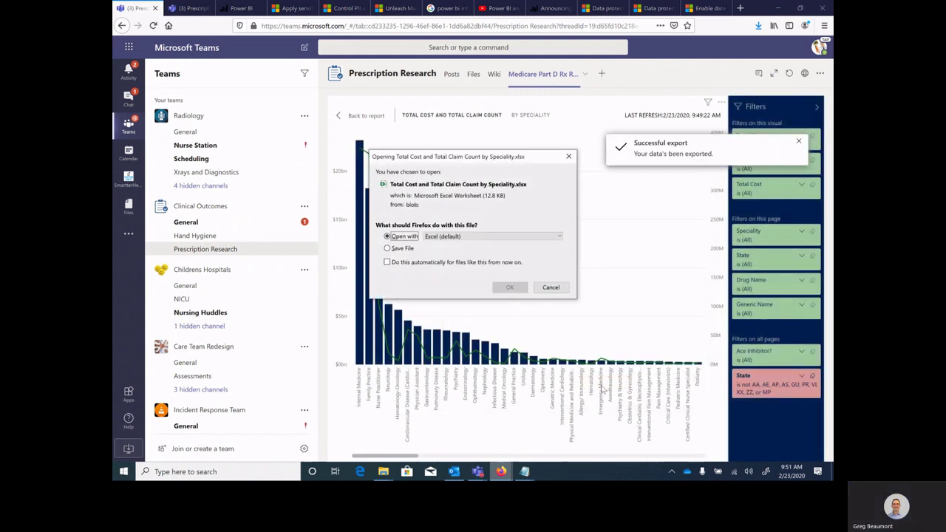
pyautogui.click(510, 289)
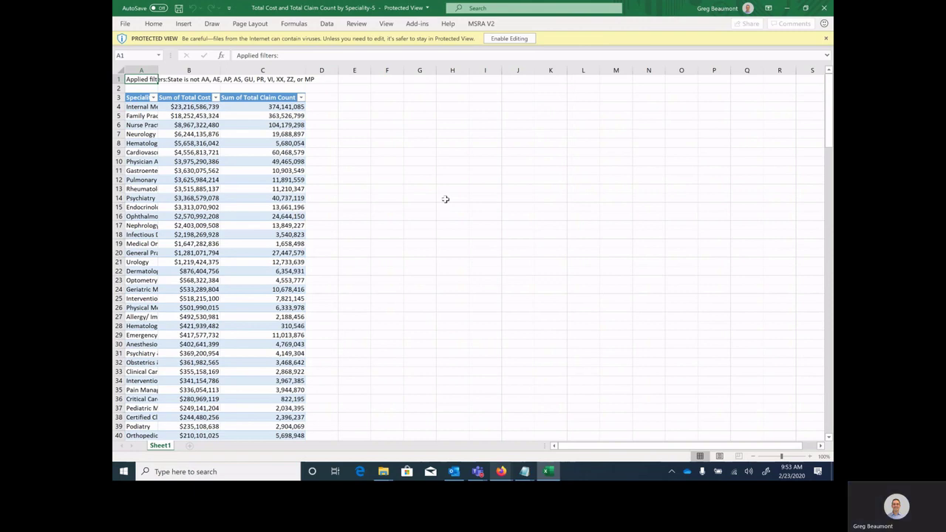
# Switch to Teams and post the copied screenshot of the exported worksheet in the Prescription Research channel
pyautogui.moveTo(506, 473)
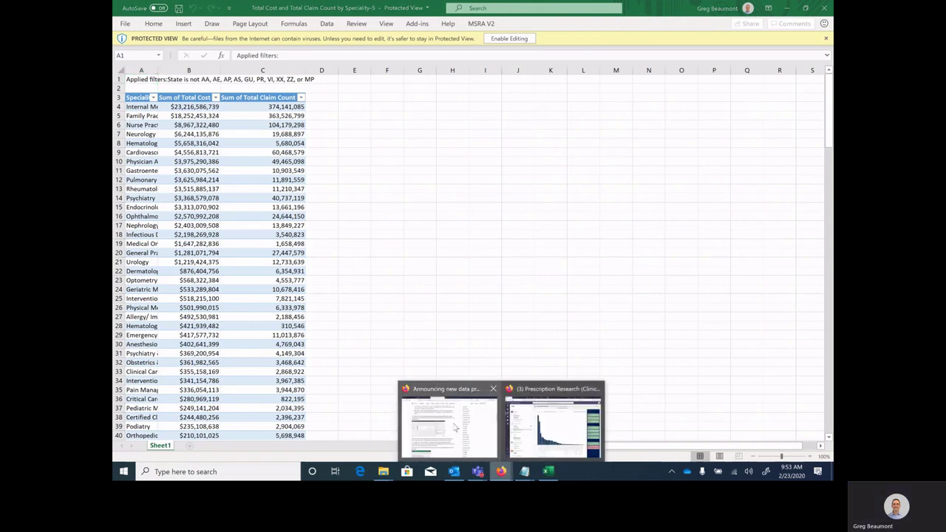
pyautogui.click(554, 425)
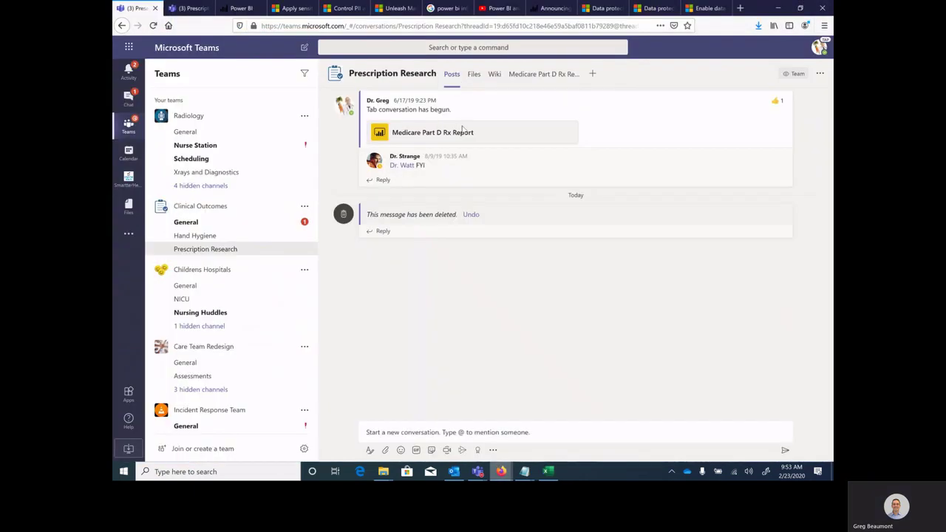
pyautogui.click(383, 431)
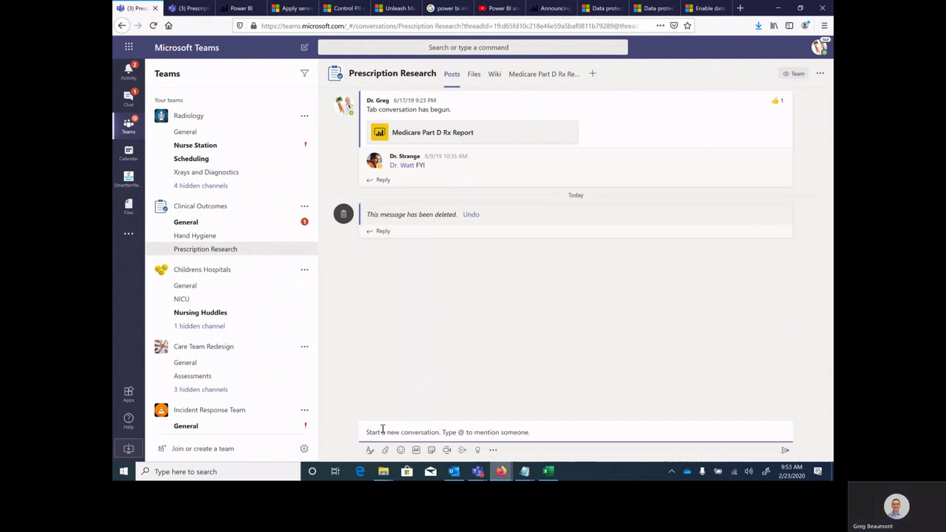
pyautogui.hotkey('ctrl', 'v')
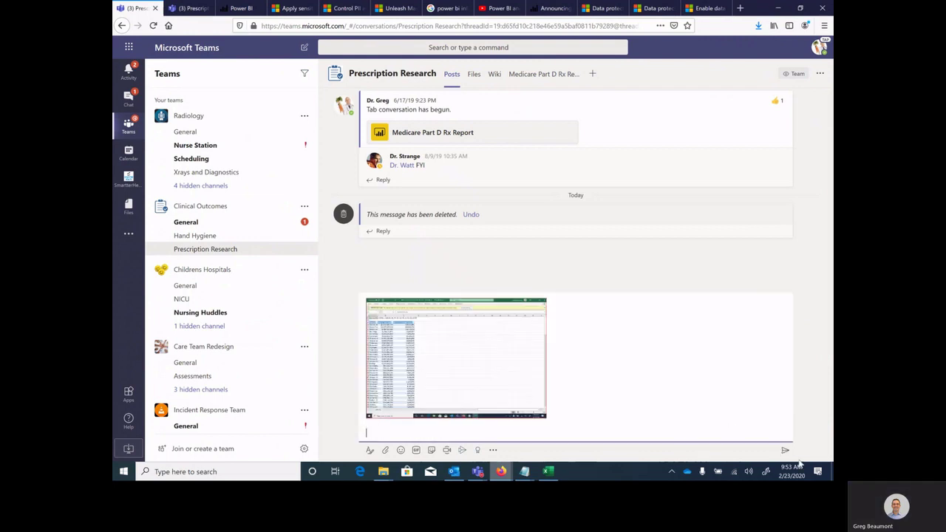
pyautogui.click(785, 451)
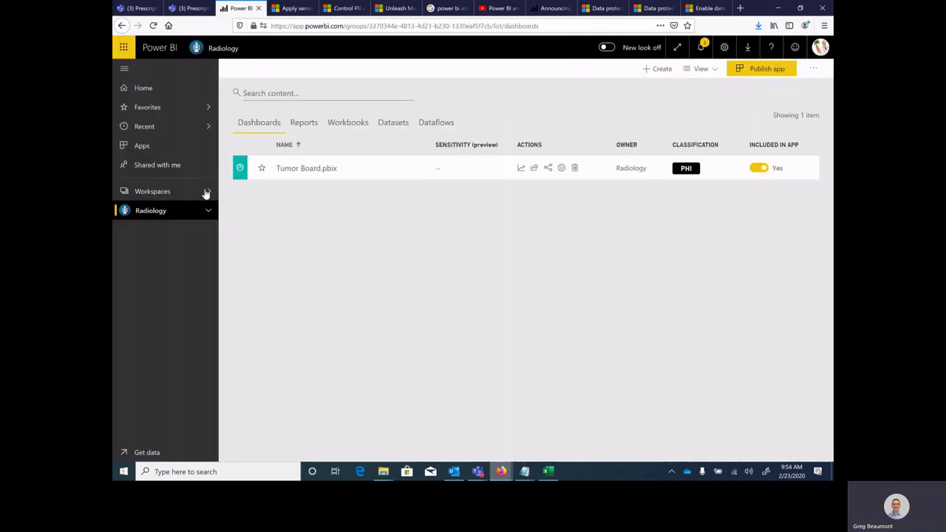
# Open the settings of the Tumor Board report in the Radiology workspace and examine its export and sensitivity label options
pyautogui.click(304, 123)
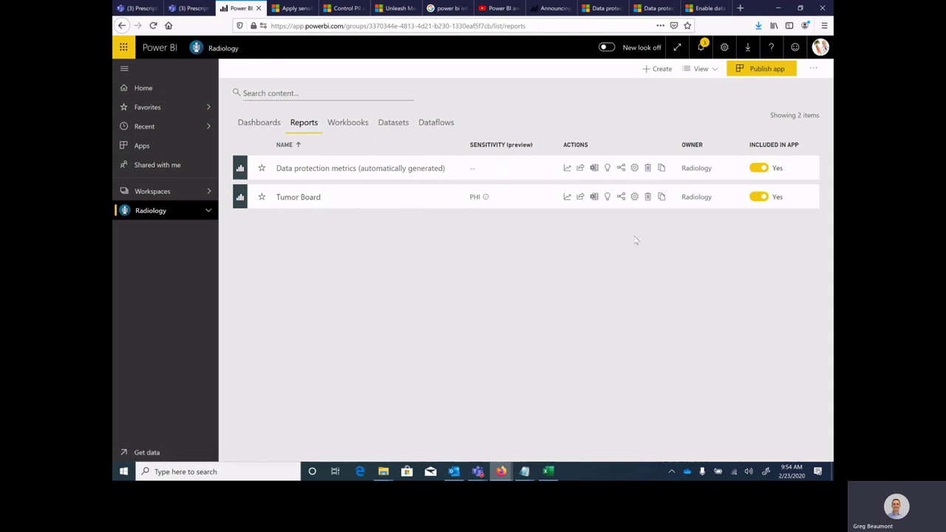
pyautogui.click(635, 197)
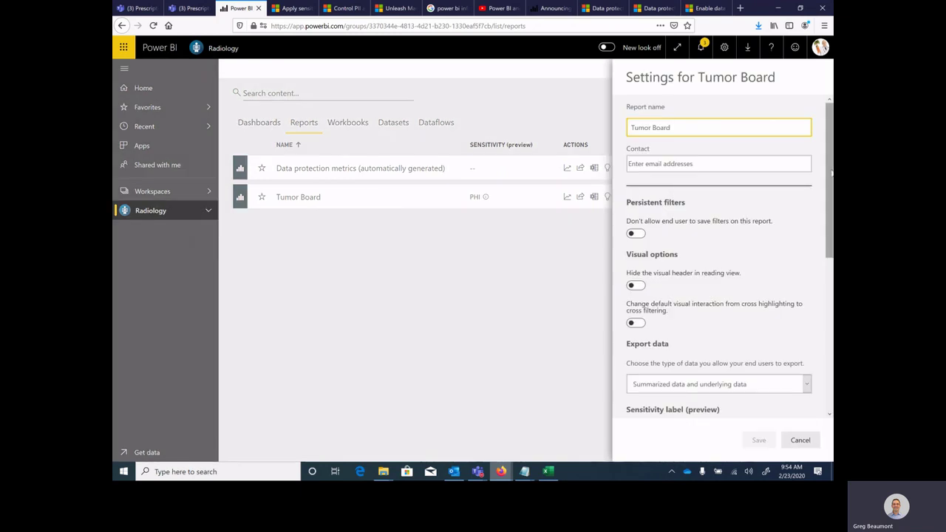
pyautogui.moveTo(832, 177); pyautogui.dragTo(831, 329)
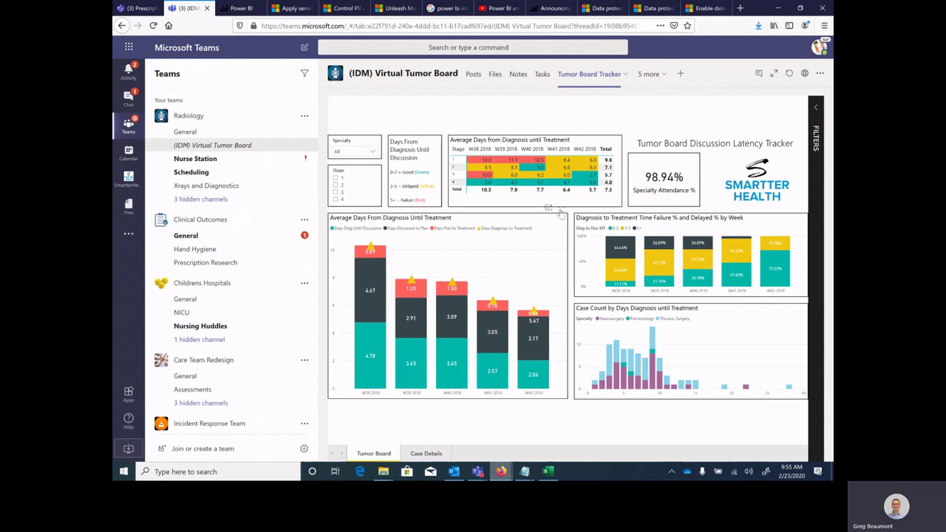
# Export the summarized data of the Average Days From Diagnosis Until Treatment chart as .xlsx and open it in Excel
pyautogui.click(561, 210)
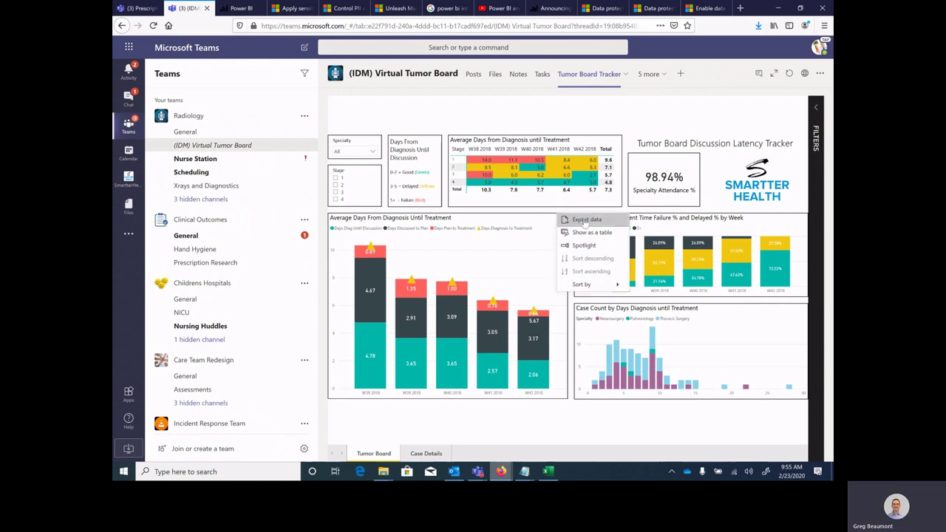
pyautogui.click(585, 220)
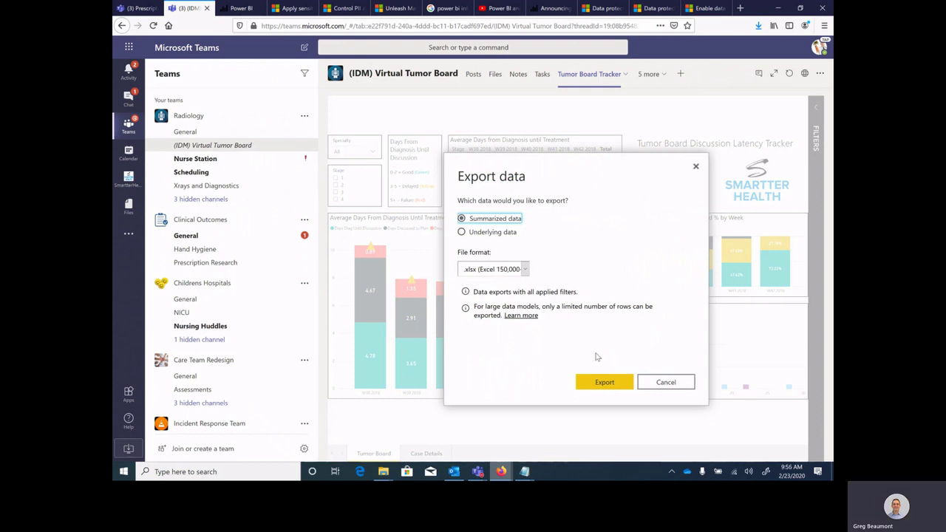
pyautogui.click(600, 383)
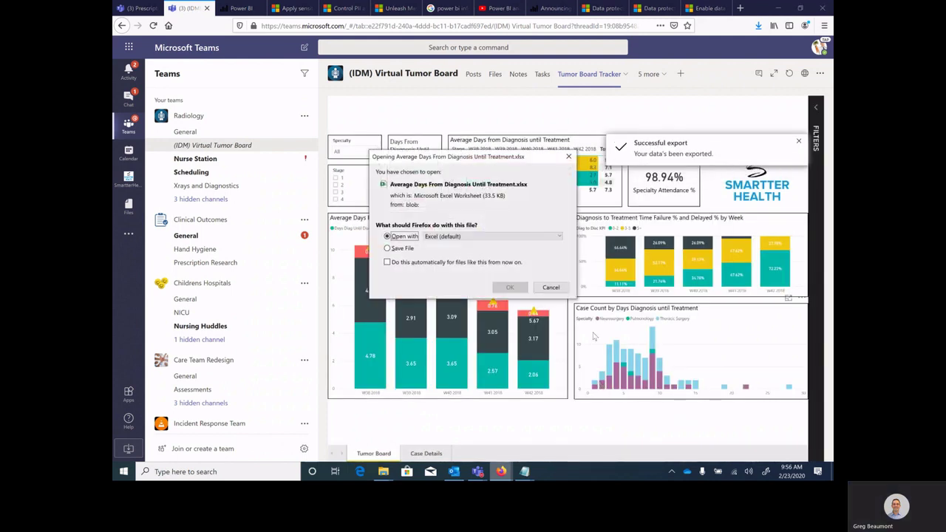
pyautogui.click(507, 290)
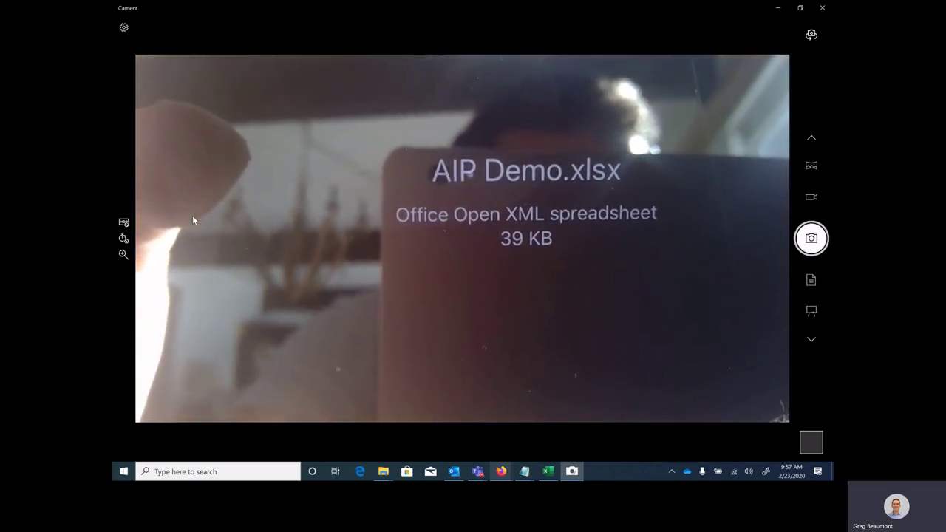
# Close the Camera app, return to Teams and post the copied screenshot of the protected workbook in the Prescription Research channel
pyautogui.hotkey('alt', 'F4')
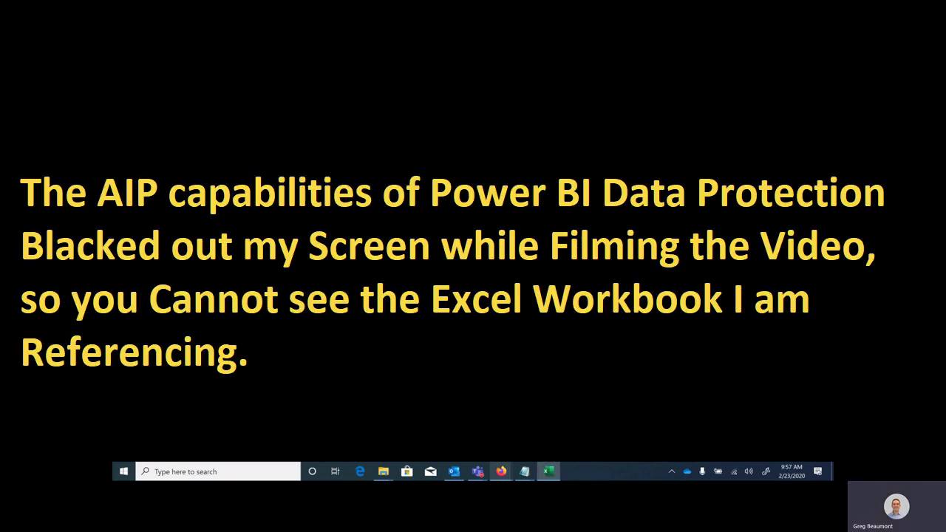
pyautogui.click(501, 471)
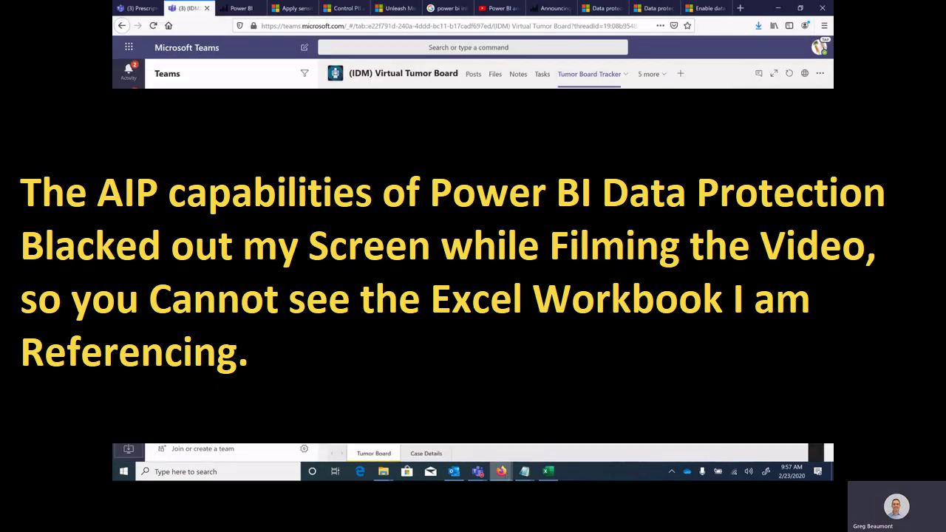
pyautogui.click(473, 75)
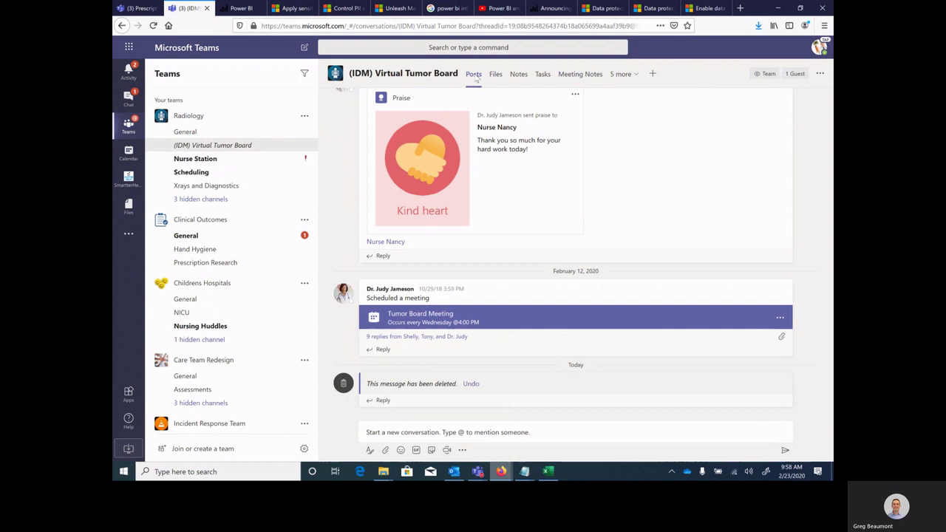
pyautogui.click(223, 263)
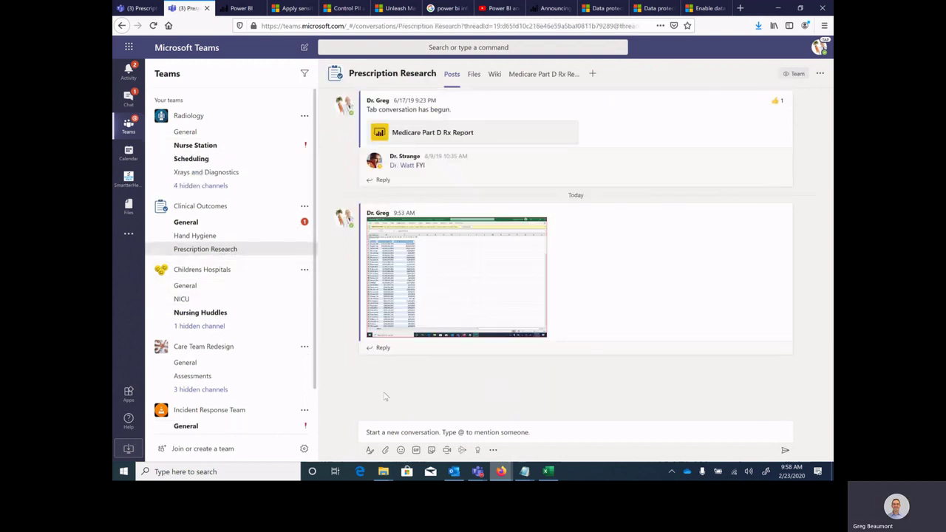
pyautogui.click(389, 435)
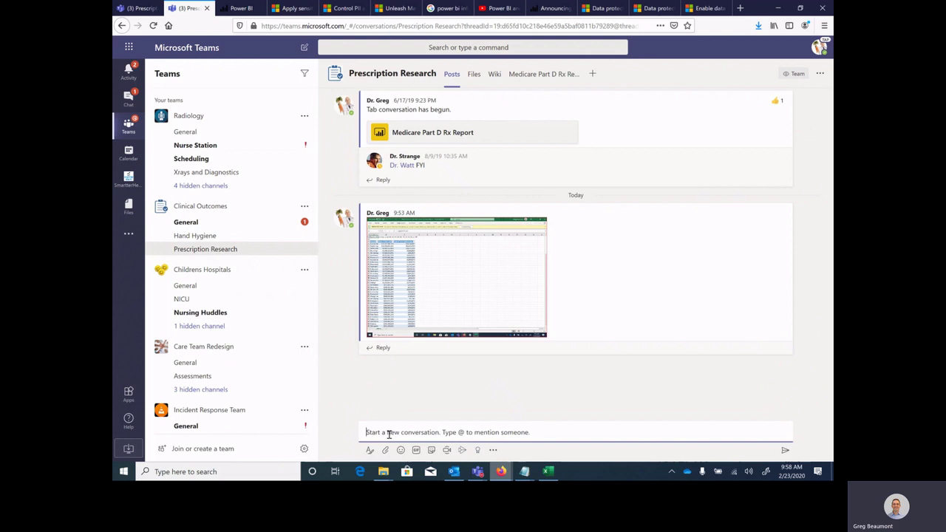
pyautogui.hotkey('ctrl', 'v')
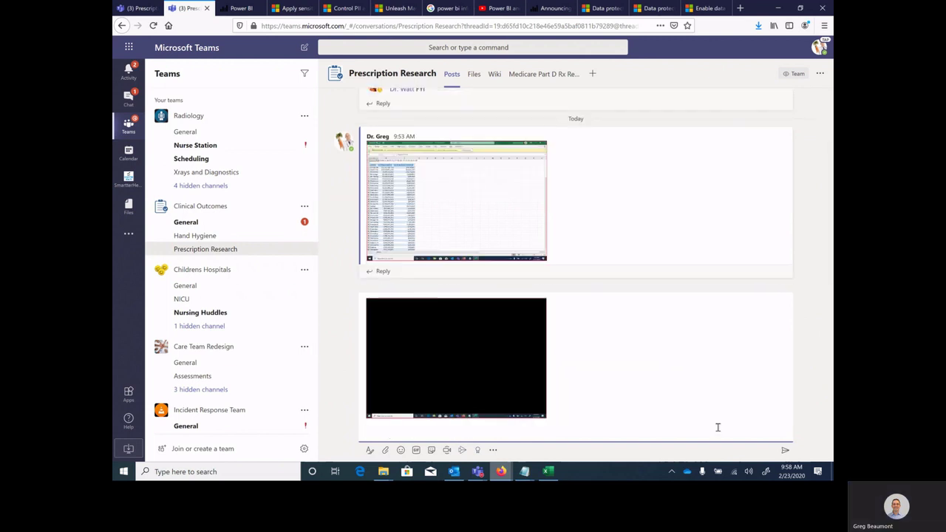
pyautogui.click(786, 450)
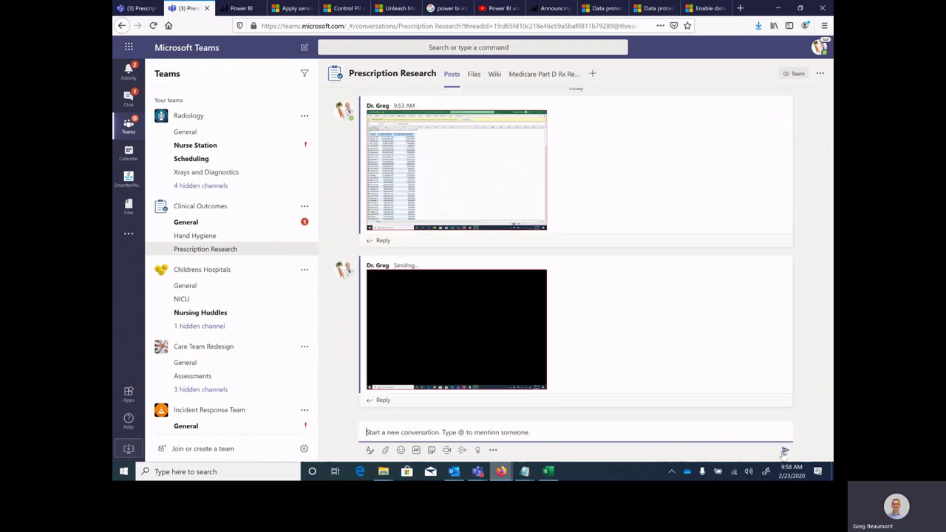